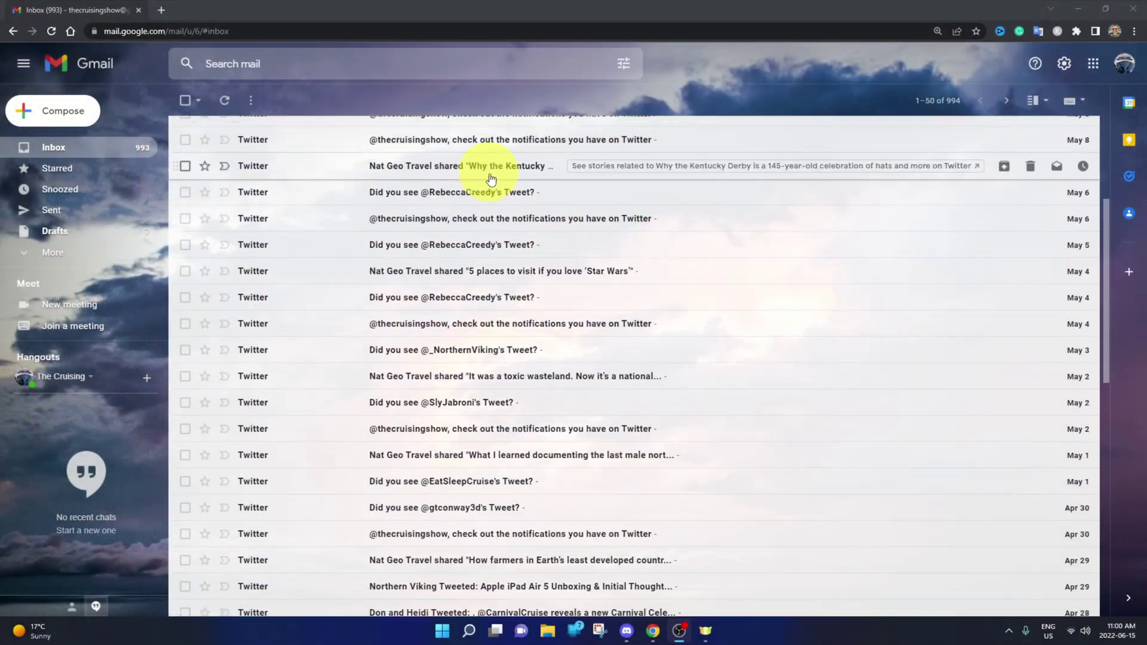
scroll(538, 263, down, 2)
scroll(545, 296, down, 5)
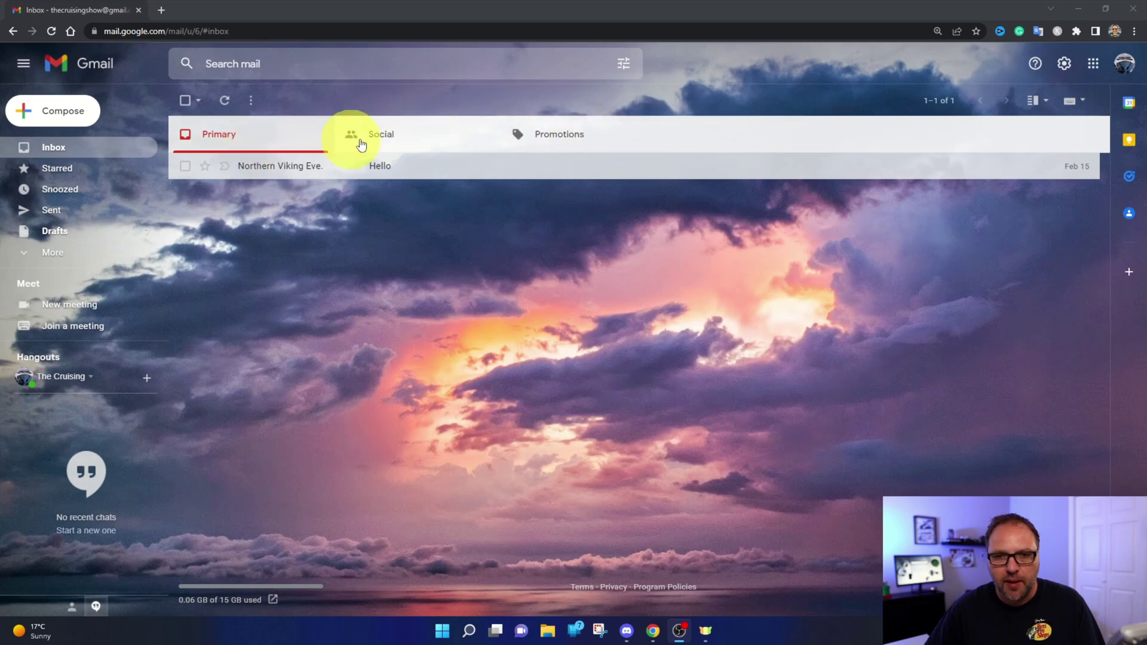
Browse the Social and Promotions category emails, then return to Primary.
click(418, 137)
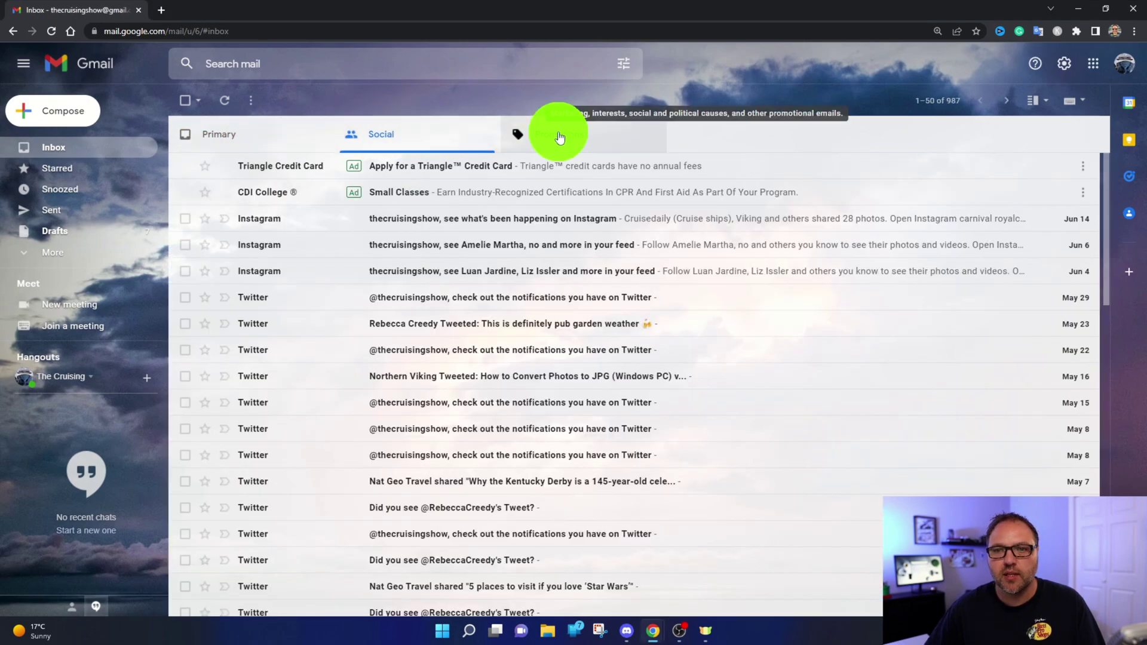
click(558, 137)
click(277, 137)
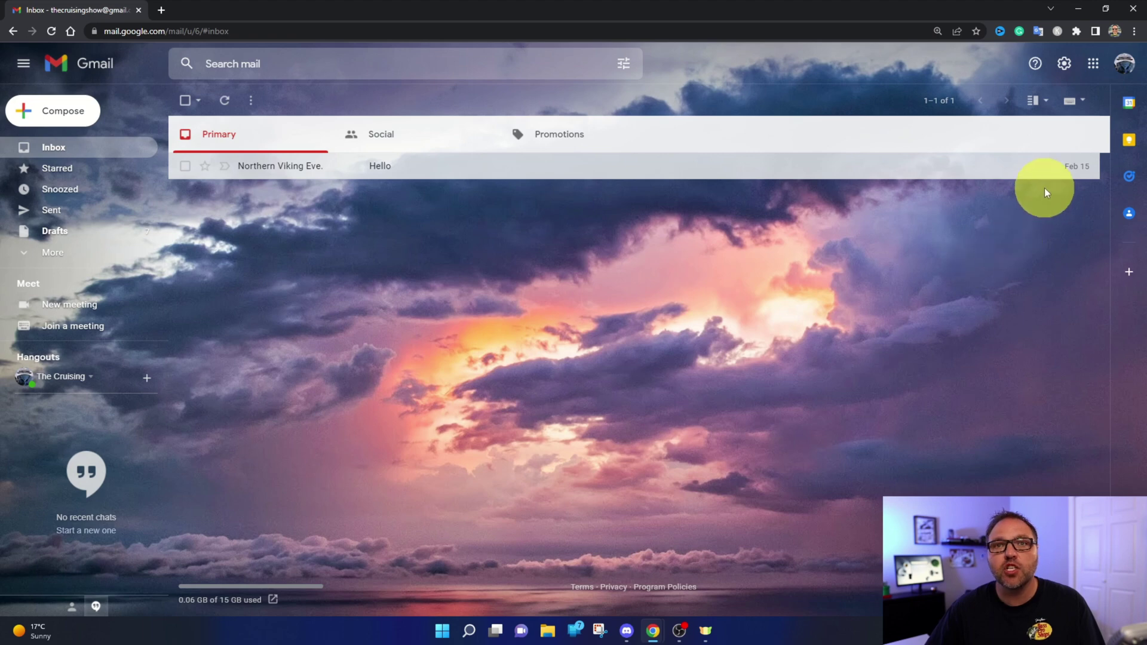
Open Gmail's full Settings page through the gear's See all settings.
click(1066, 71)
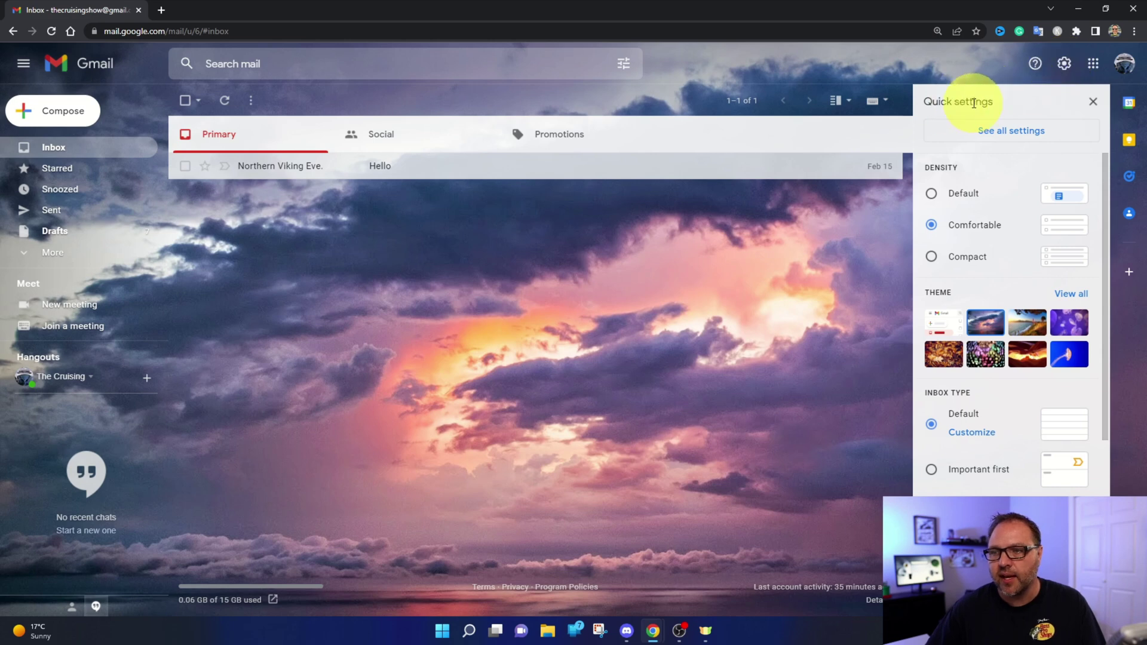
click(990, 136)
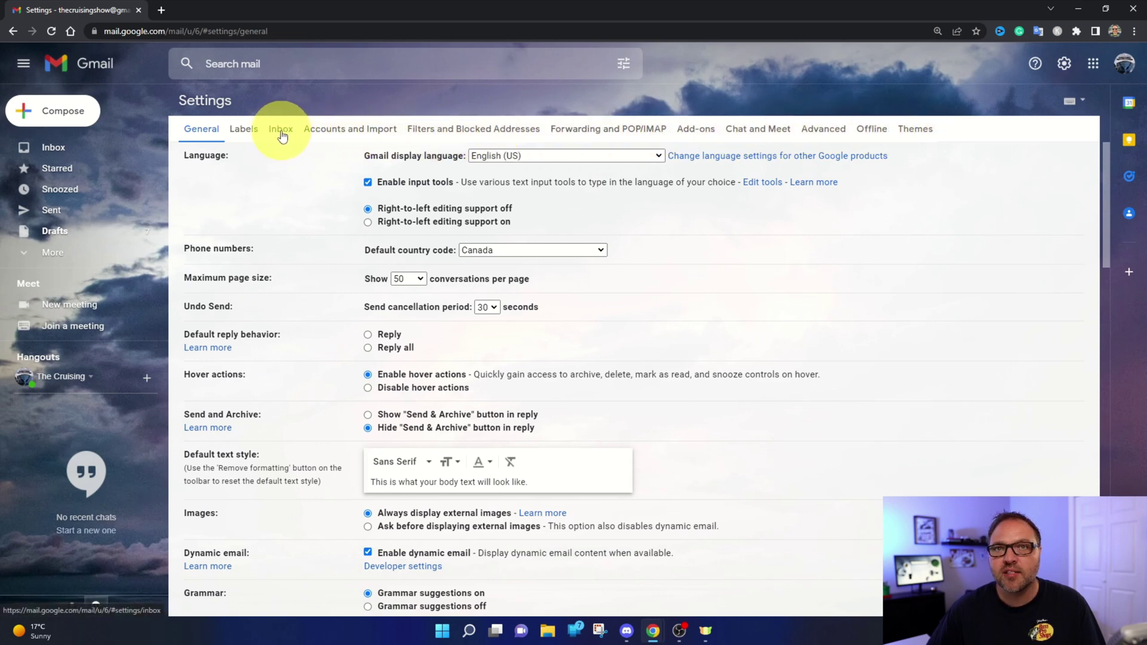
In Inbox settings, uncheck the Social, Promotions, Updates and Forums categories.
click(281, 132)
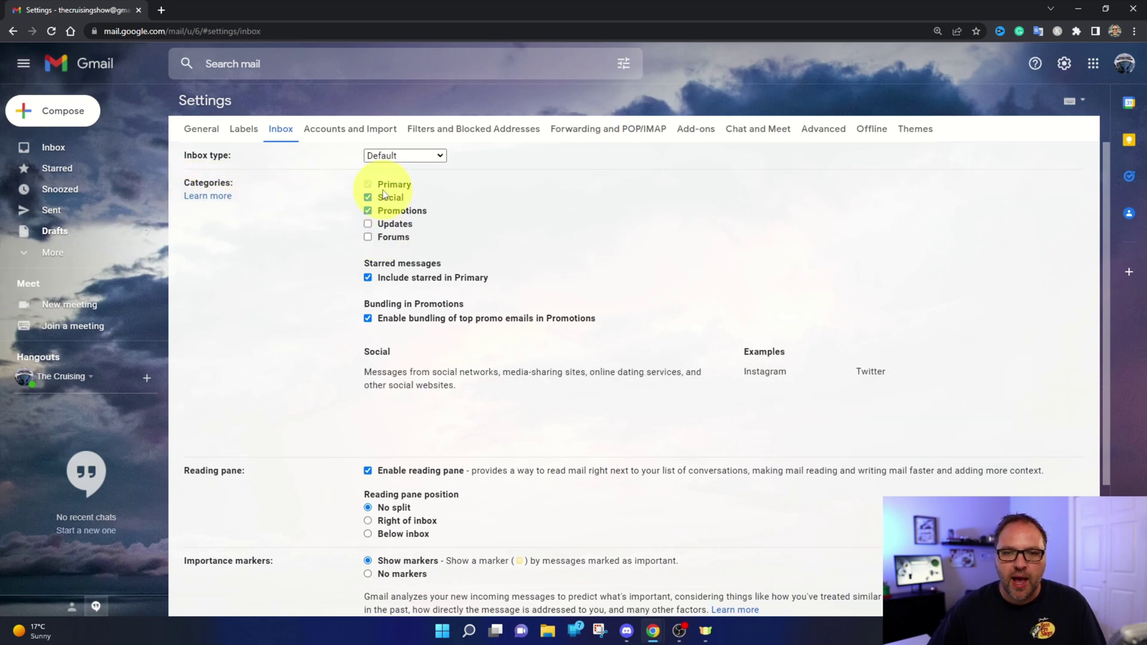
mouse_move(393, 237)
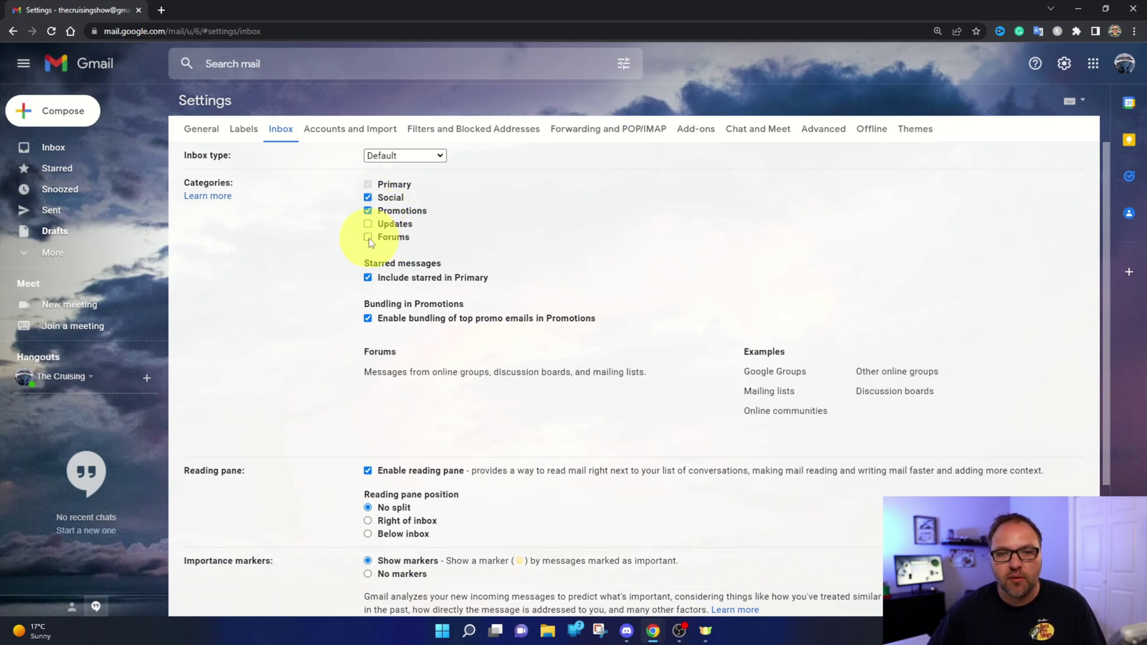
click(369, 225)
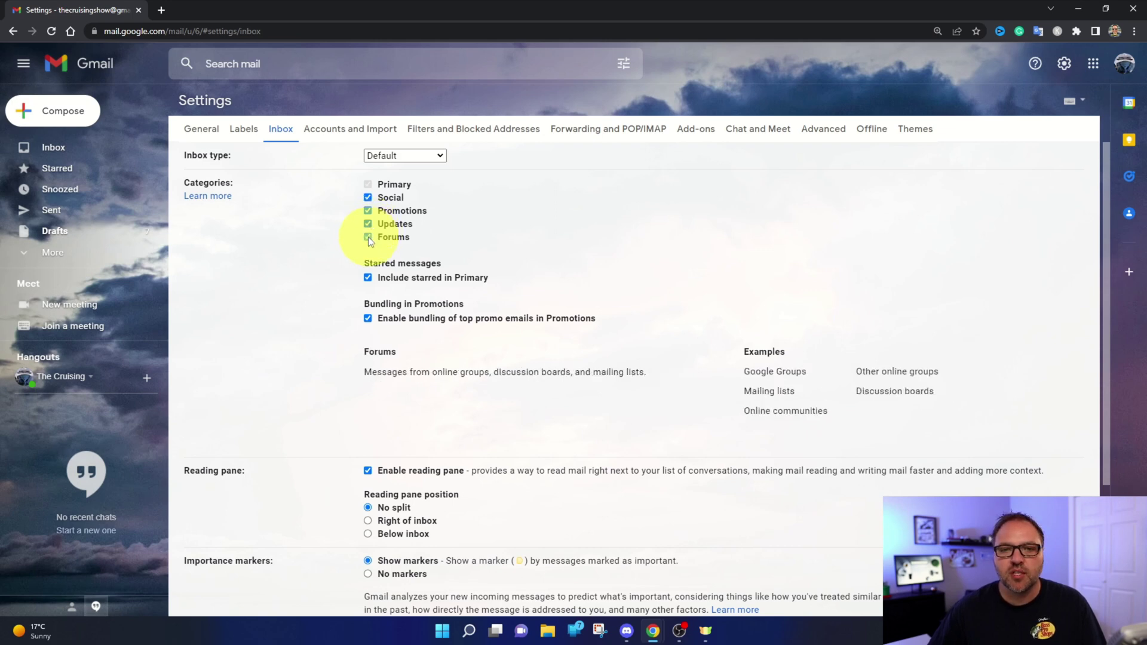
click(369, 237)
click(369, 225)
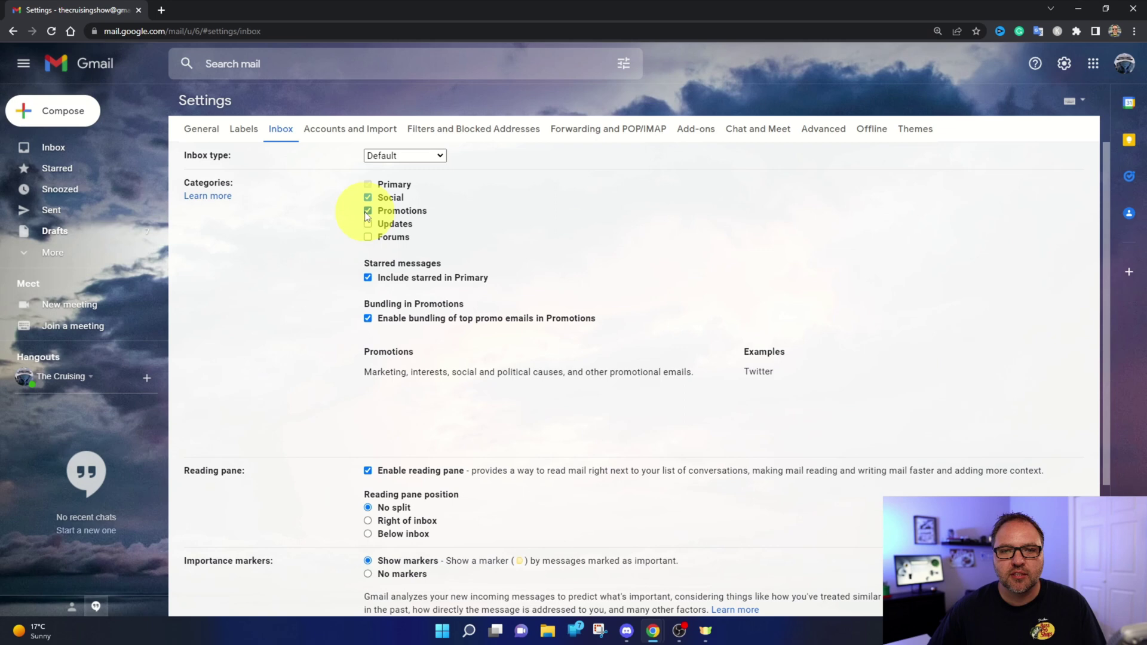
click(367, 212)
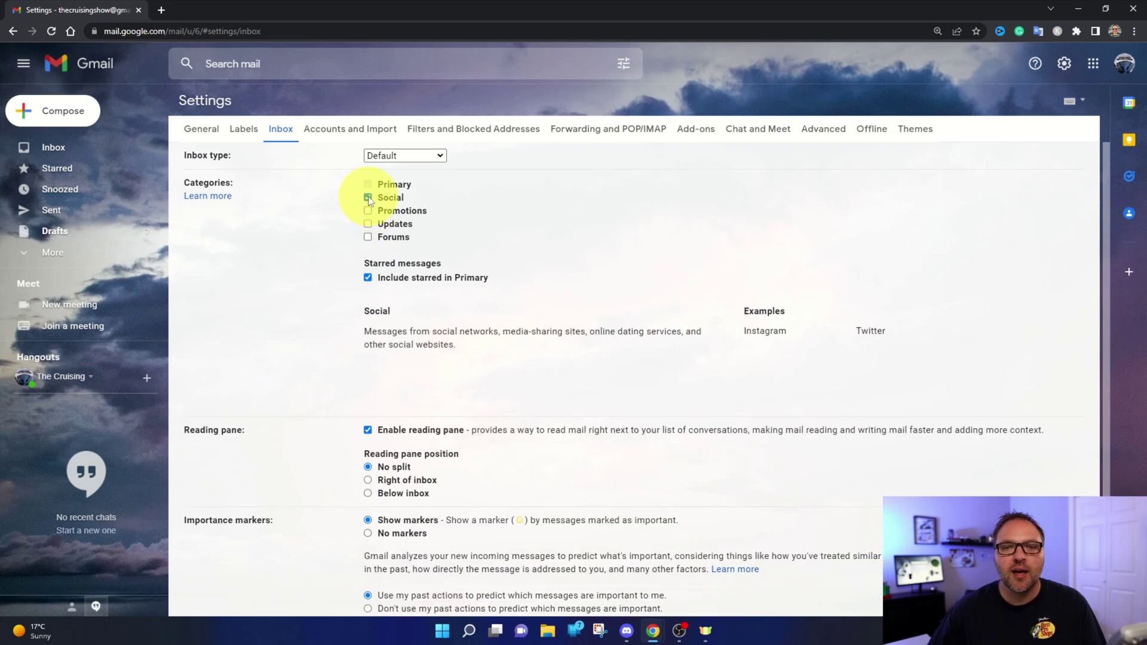
click(369, 198)
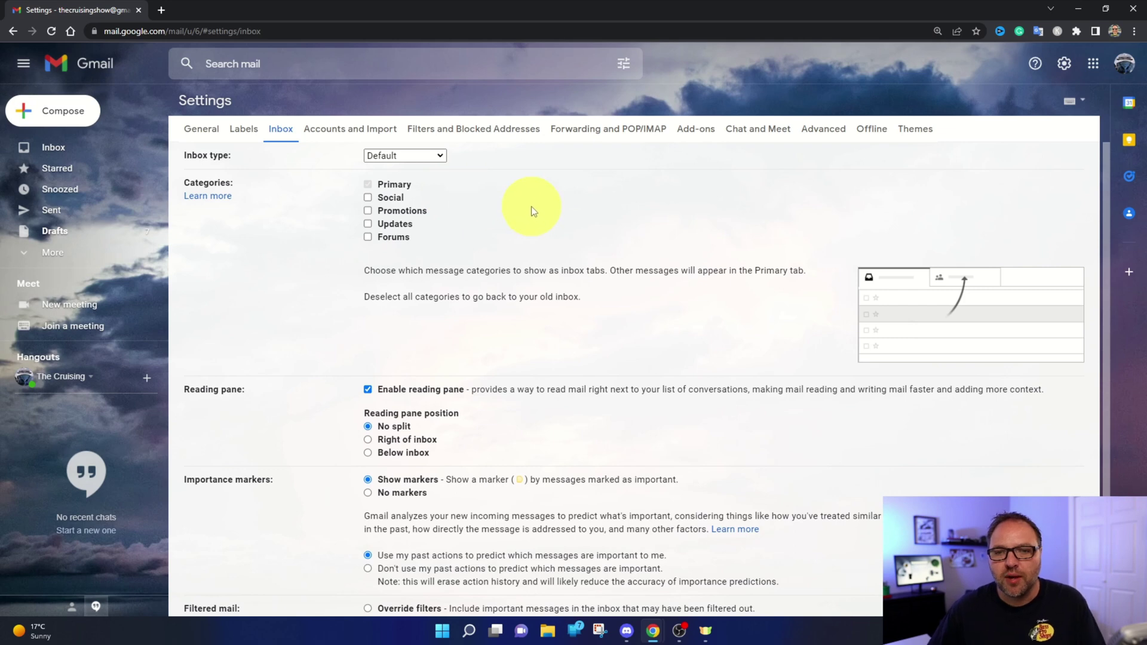
scroll(535, 196, down, 2)
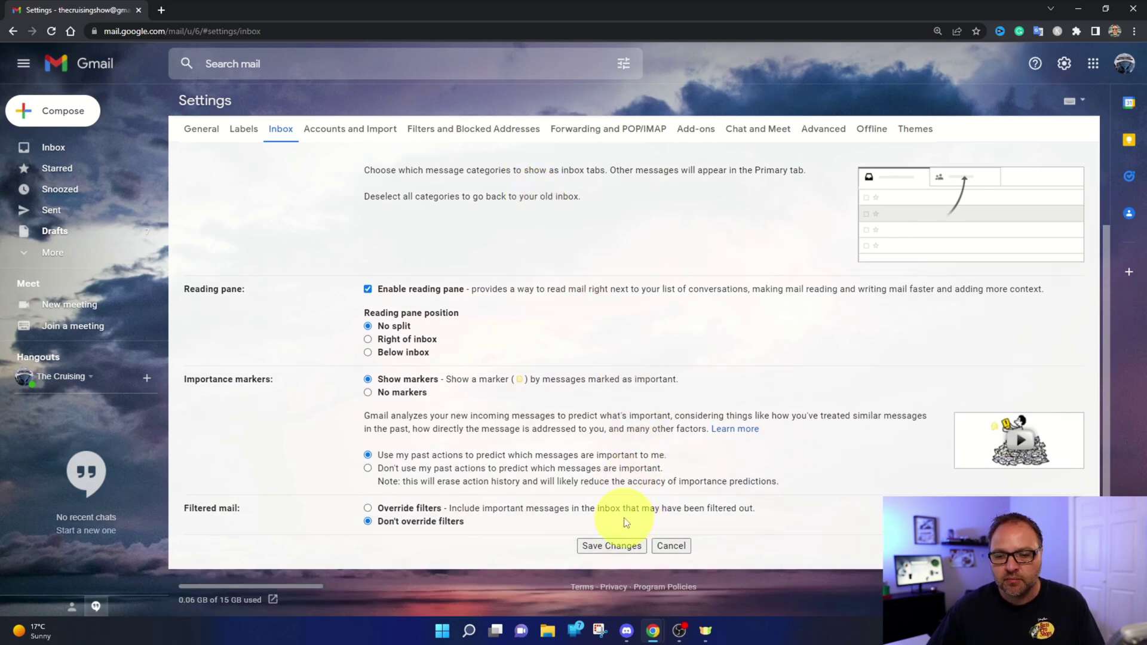
Save the category changes to show one combined inbox list without tabs.
click(605, 546)
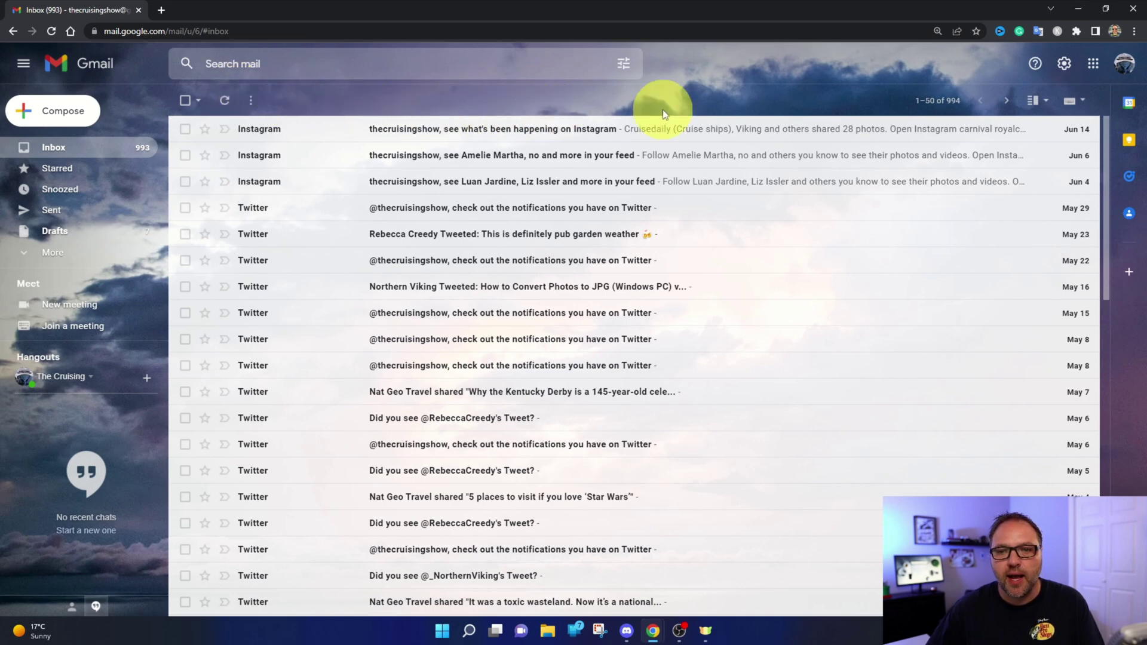
mouse_move(488, 181)
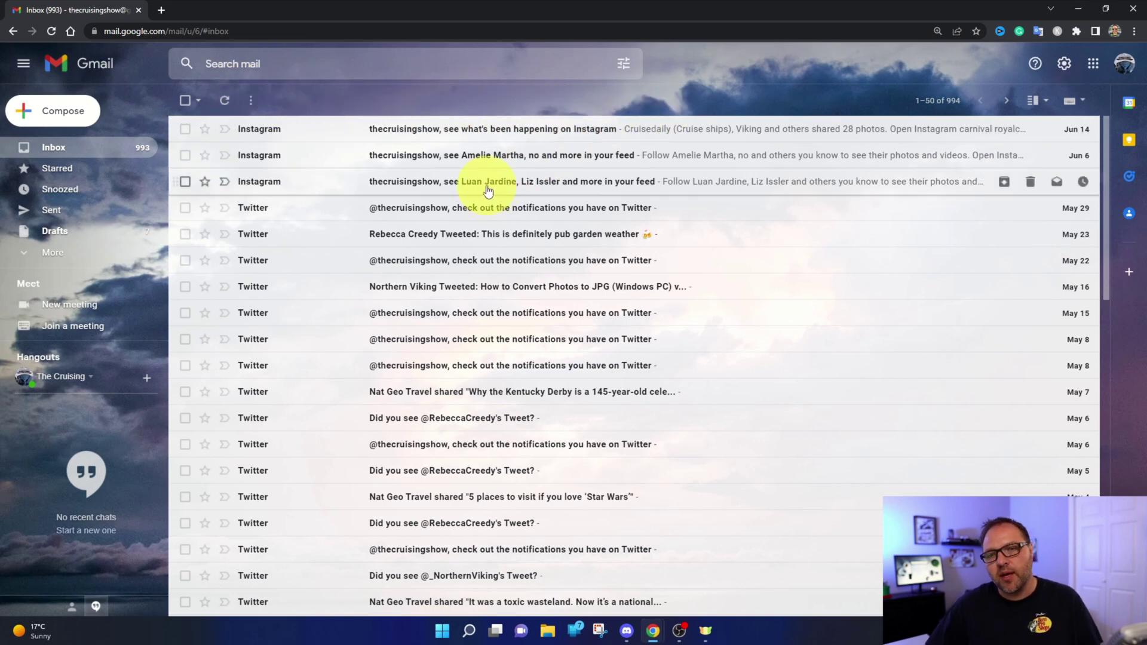
scroll(486, 191, down, 2)
scroll(487, 190, down, 1)
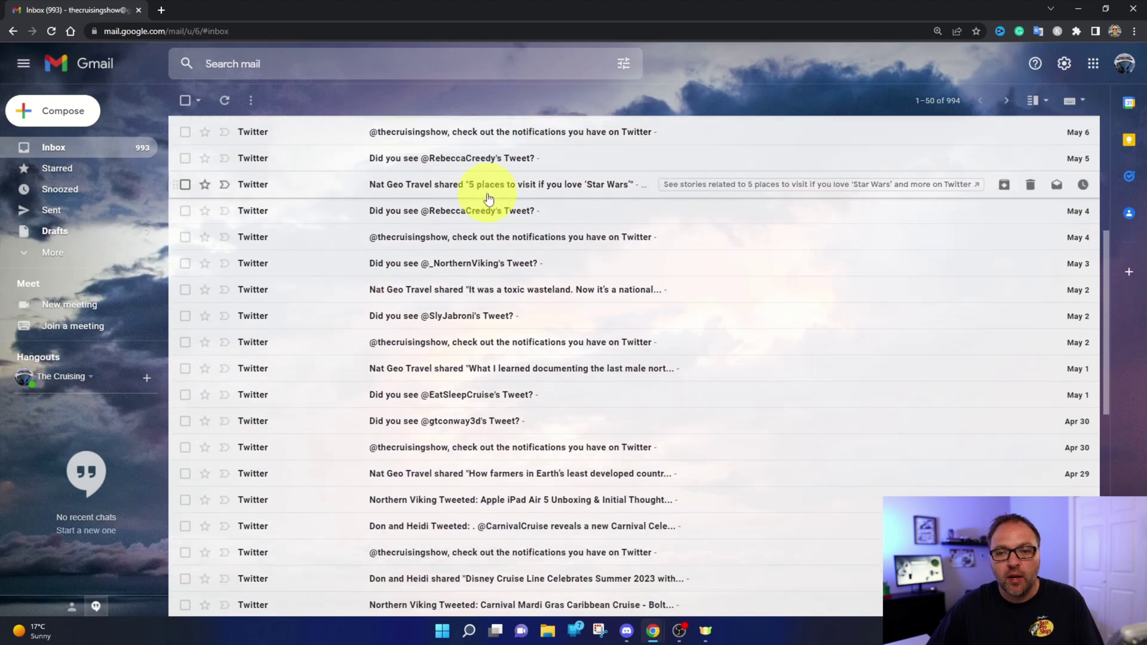
scroll(487, 191, down, 4)
scroll(524, 426, up, 1)
scroll(524, 425, up, 2)
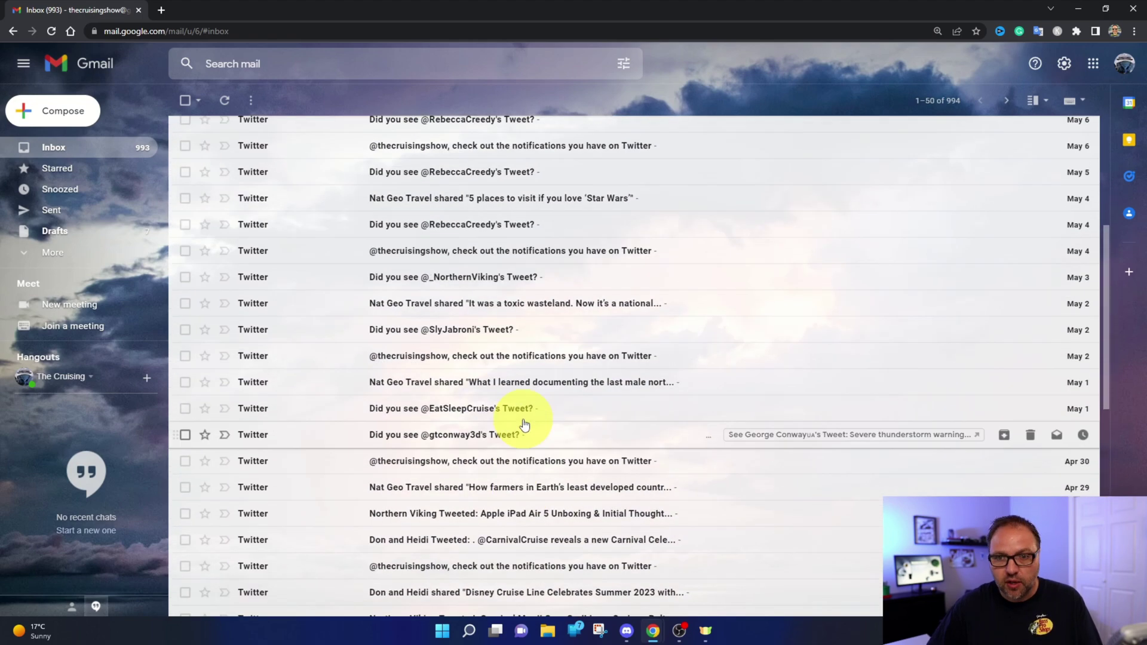
scroll(526, 425, up, 3)
scroll(527, 425, up, 1)
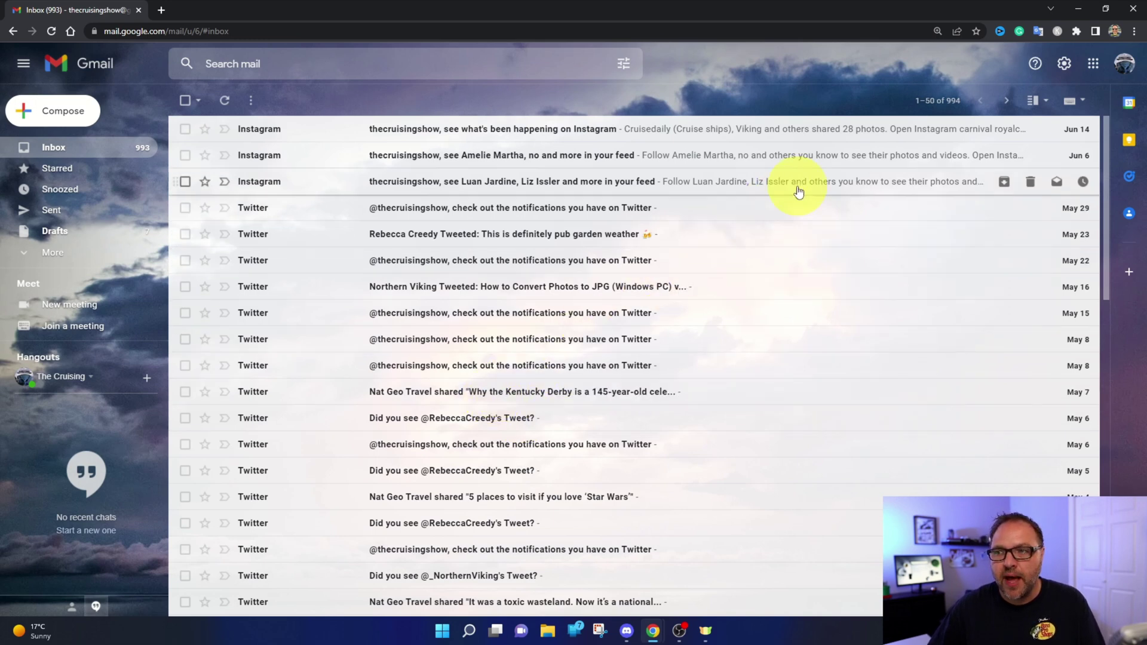
Re-check the Social and Promotions categories in Gmail's Inbox settings.
click(1064, 64)
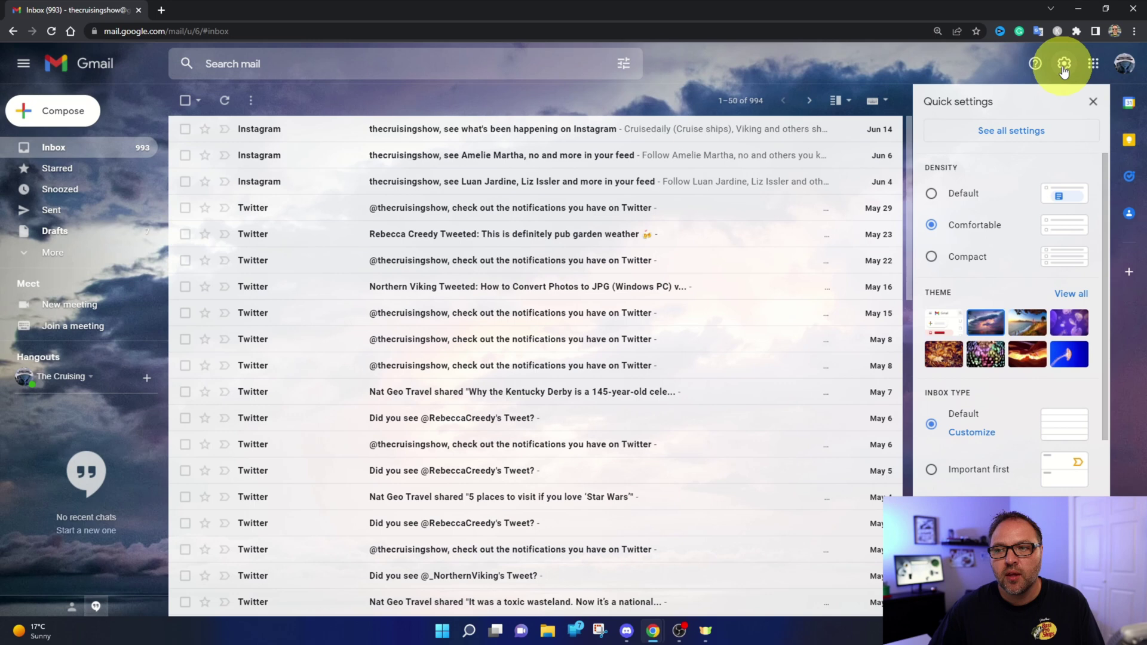
click(1010, 133)
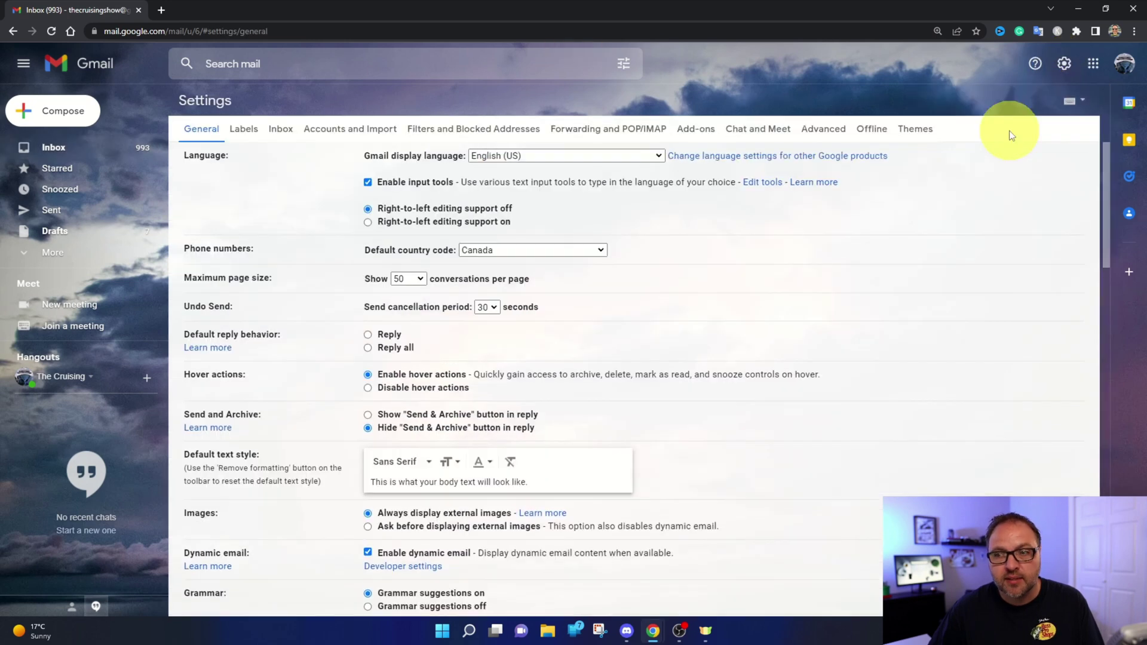
click(283, 132)
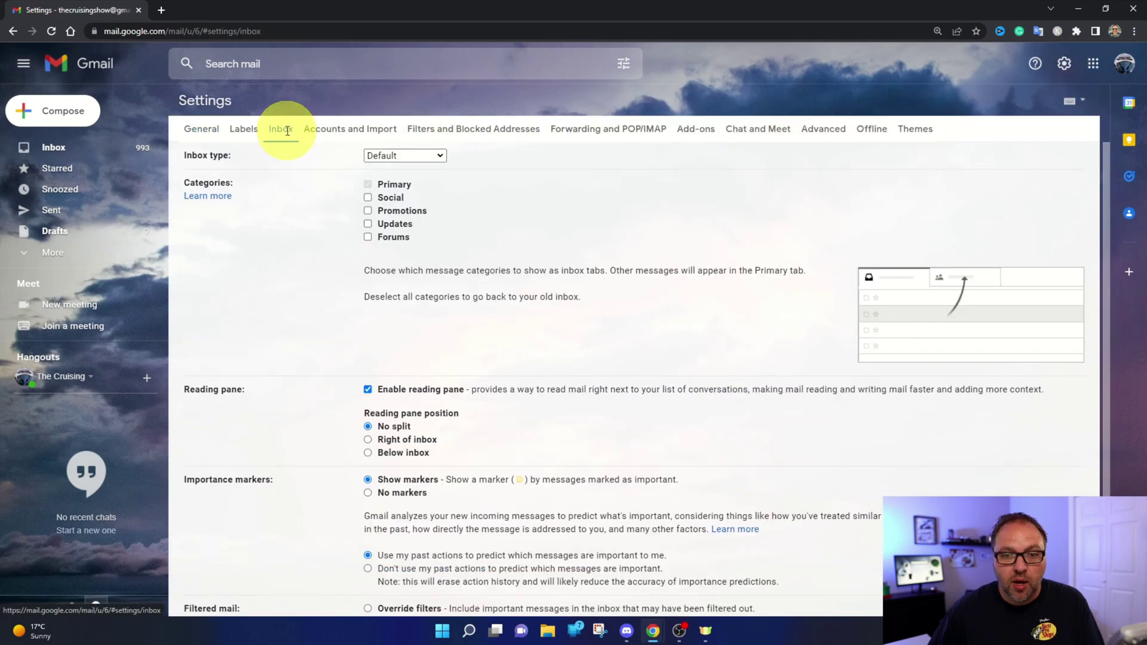
click(369, 198)
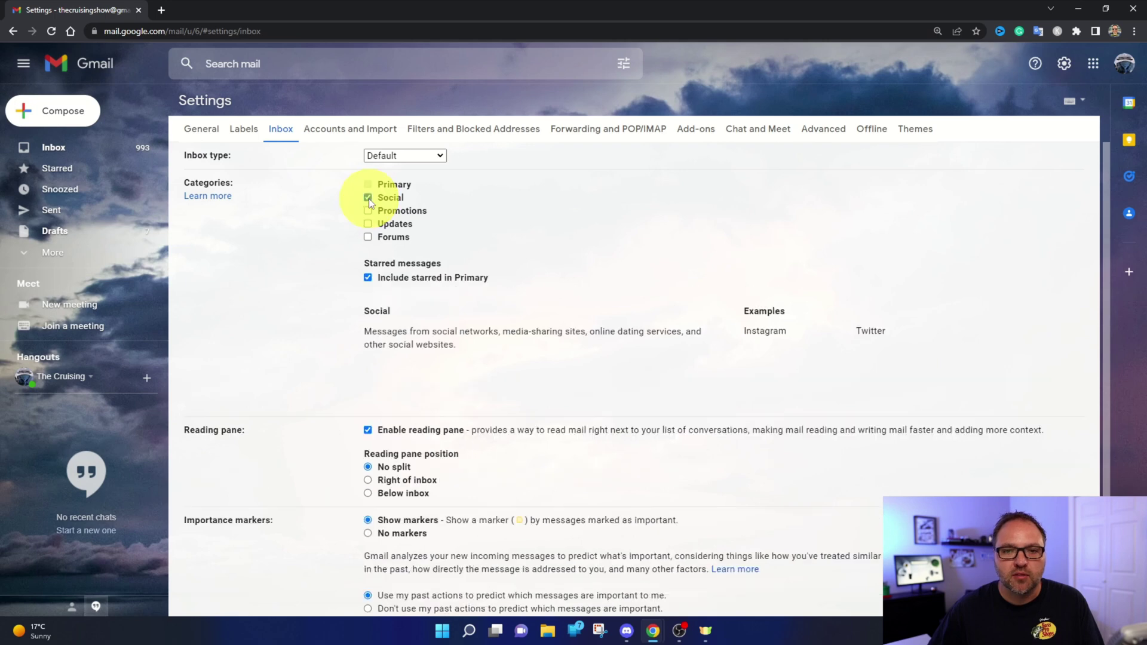
click(368, 211)
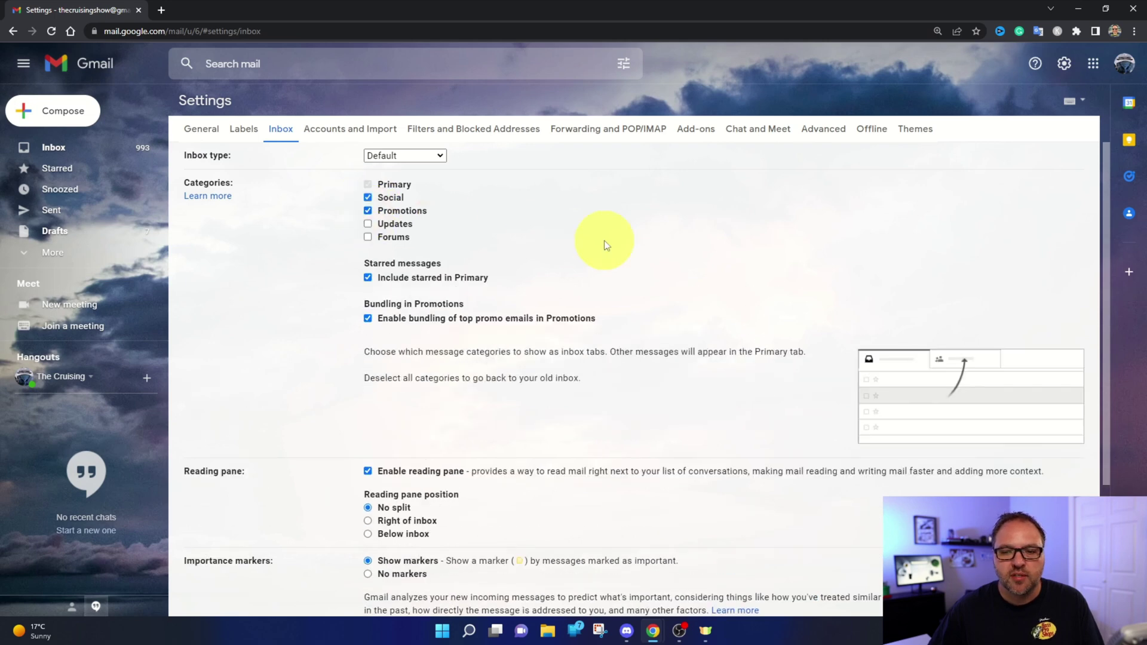
scroll(605, 240, down, 2)
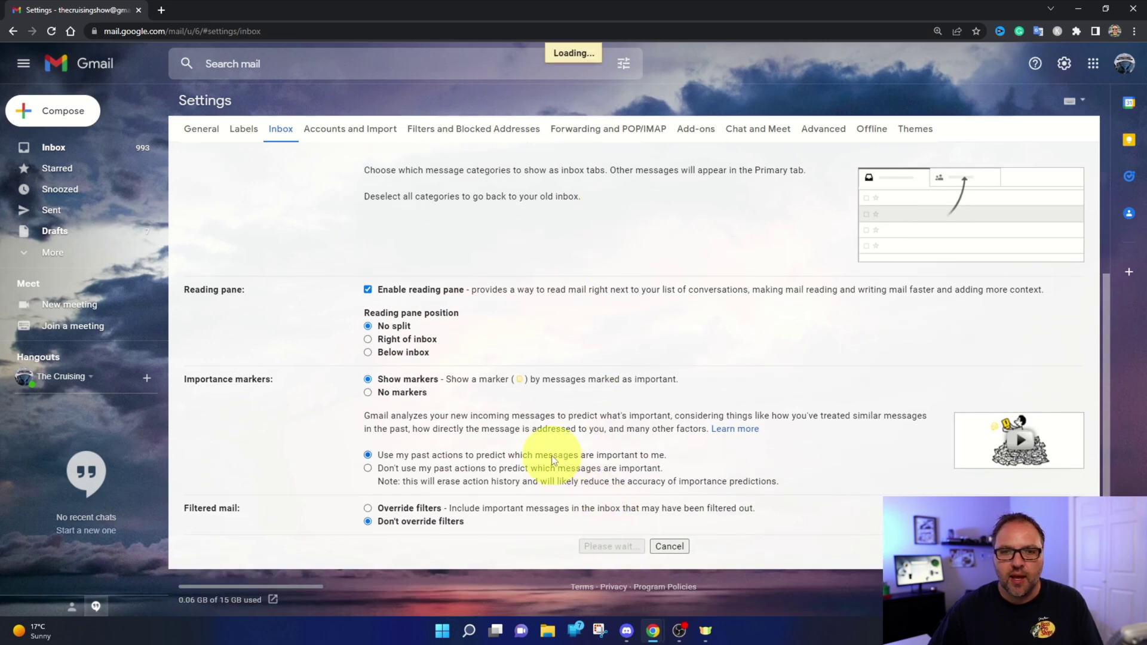